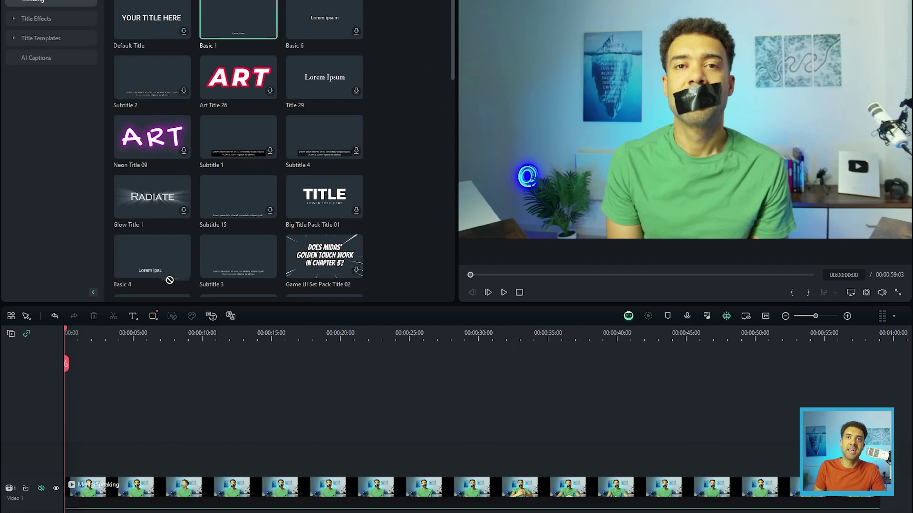
# Place a Basic 1 title at the timeline start reading "If you're a beginner wanting to quickly clone your voice with ai, I recommend trying Wondershare Filmora"
pyautogui.moveTo(473, 200); pyautogui.dragTo(130, 512)
pyautogui.moveTo(61, 471); pyautogui.dragTo(63, 469)
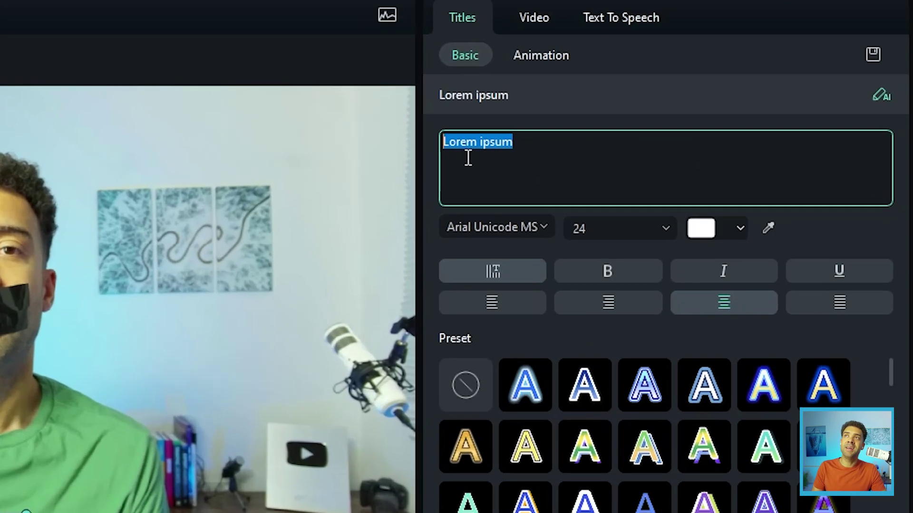
pyautogui.write("If you're a beginner wanting to quickly clone your voice with ai, I recommend trying Wondershare Filmora")
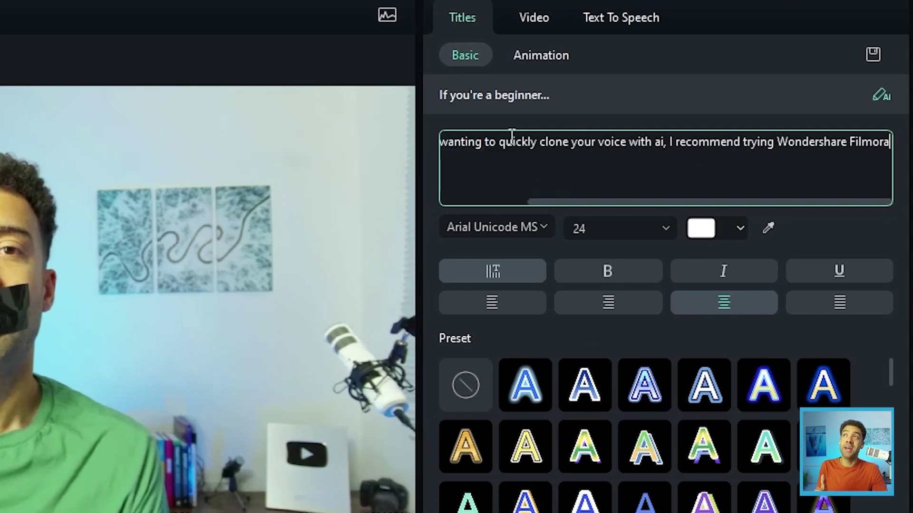
pyautogui.moveTo(565, 201); pyautogui.dragTo(441, 198)
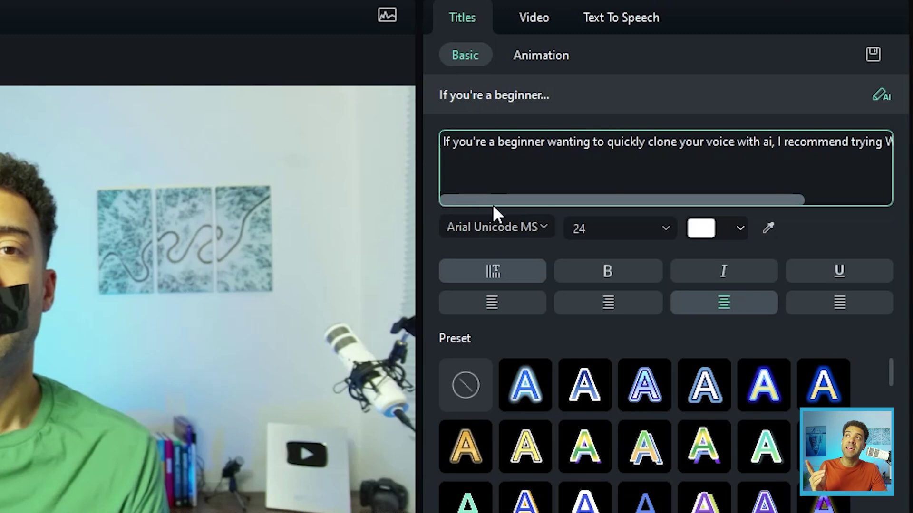
pyautogui.moveTo(495, 202); pyautogui.dragTo(583, 202)
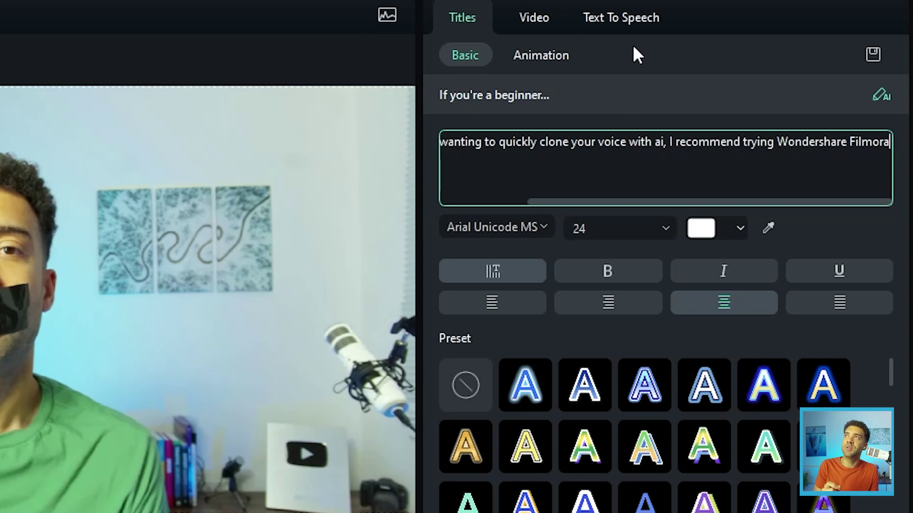
# Set the title's text-to-speech language to English (UK) and record the consent audio for a new voice clone
pyautogui.click(589, 10)
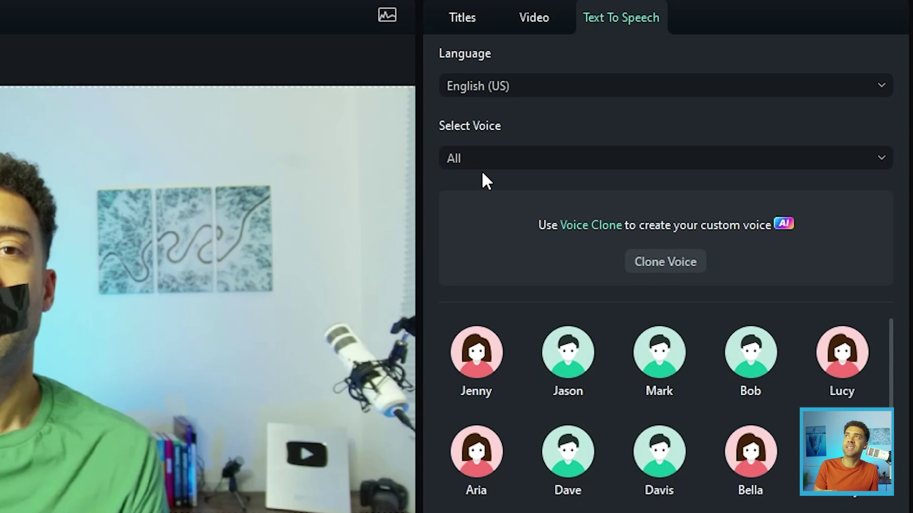
pyautogui.click(546, 88)
pyautogui.click(538, 138)
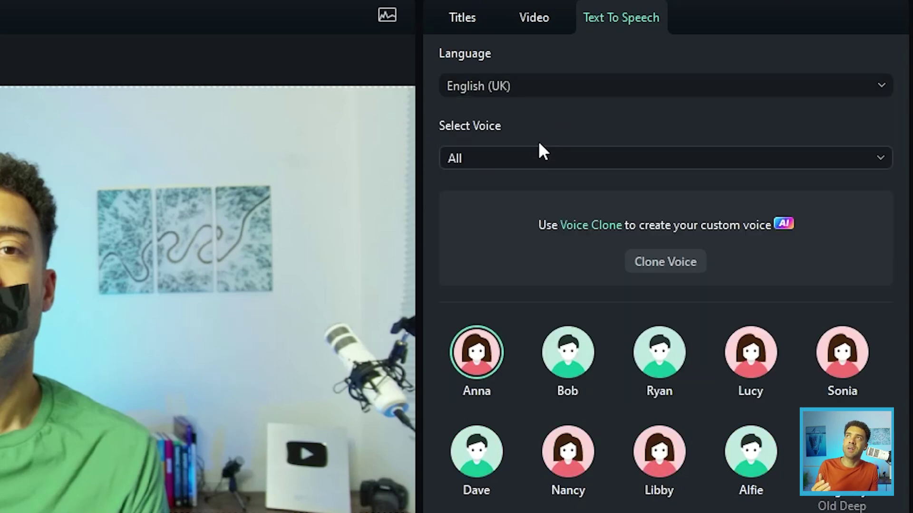
pyautogui.click(668, 265)
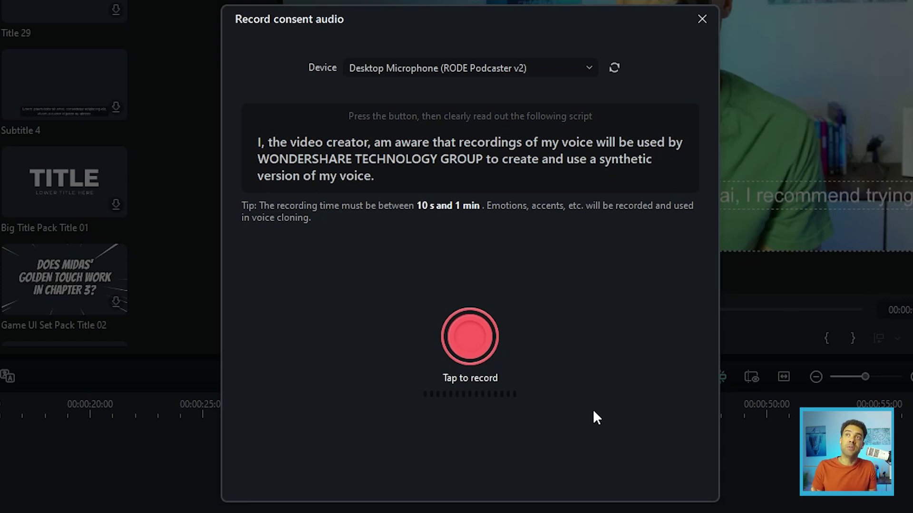
pyautogui.click(479, 341)
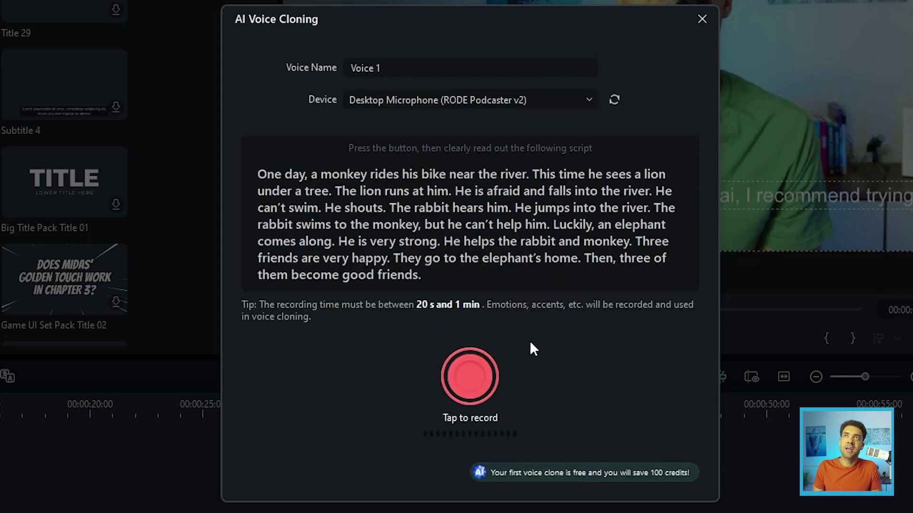
# Name the new voice with the creator's first name followed by "AI Voice Clone"
pyautogui.click(411, 75)
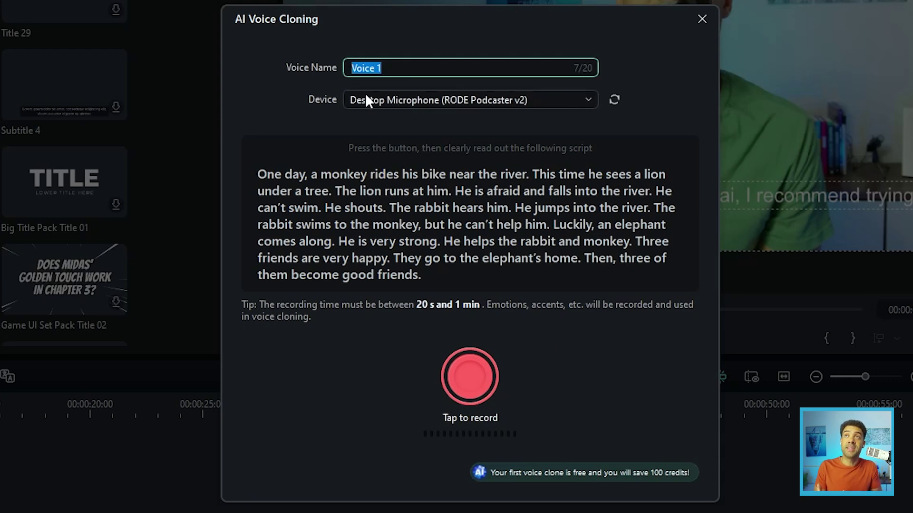
pyautogui.write('Greg A')
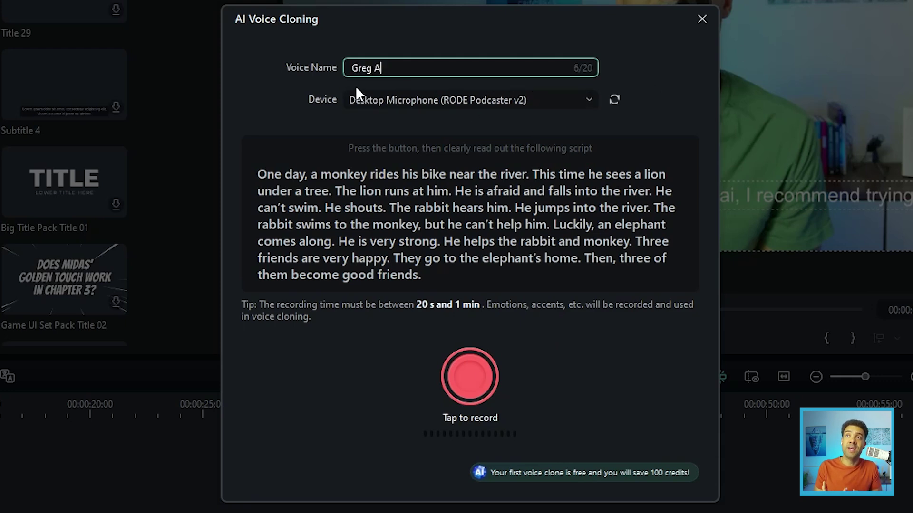
pyautogui.write('I Voice Clone')
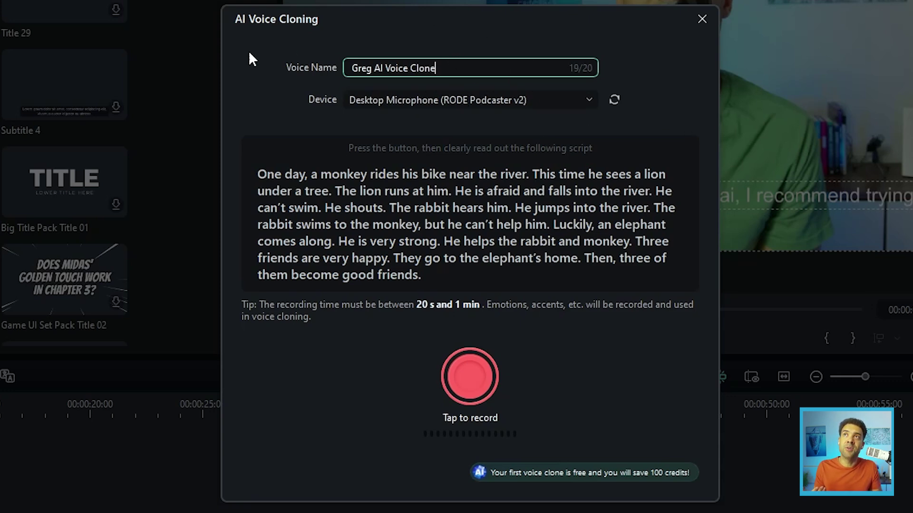
# Record the reading script through the desktop microphone and create the voice clone with the free trial
pyautogui.click(470, 385)
pyautogui.click(469, 383)
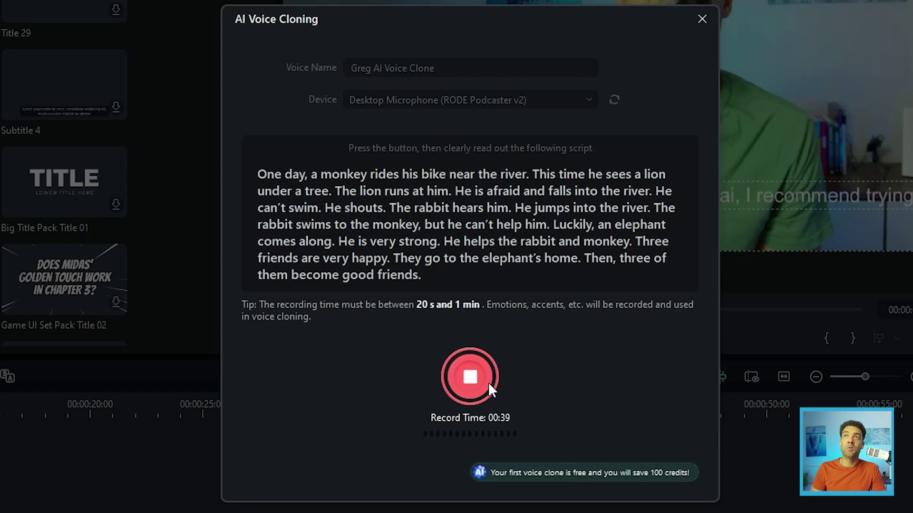
pyautogui.click(489, 383)
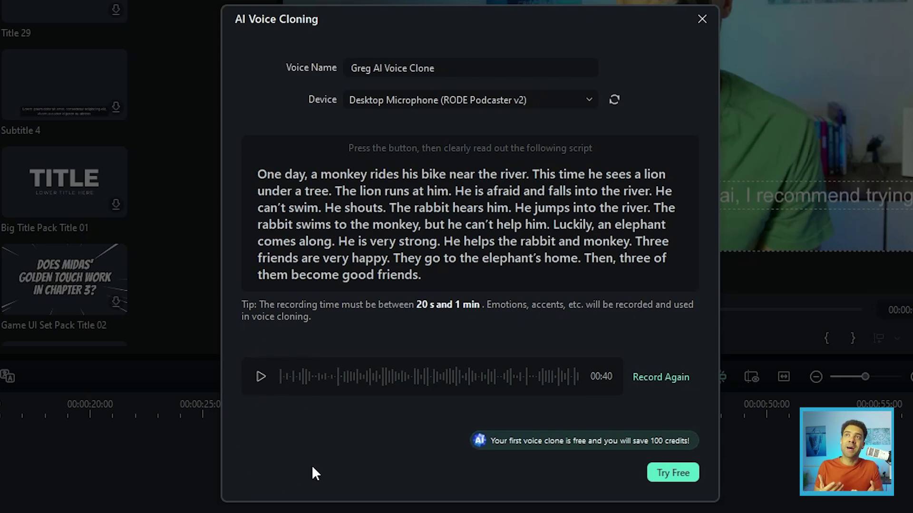
pyautogui.click(675, 476)
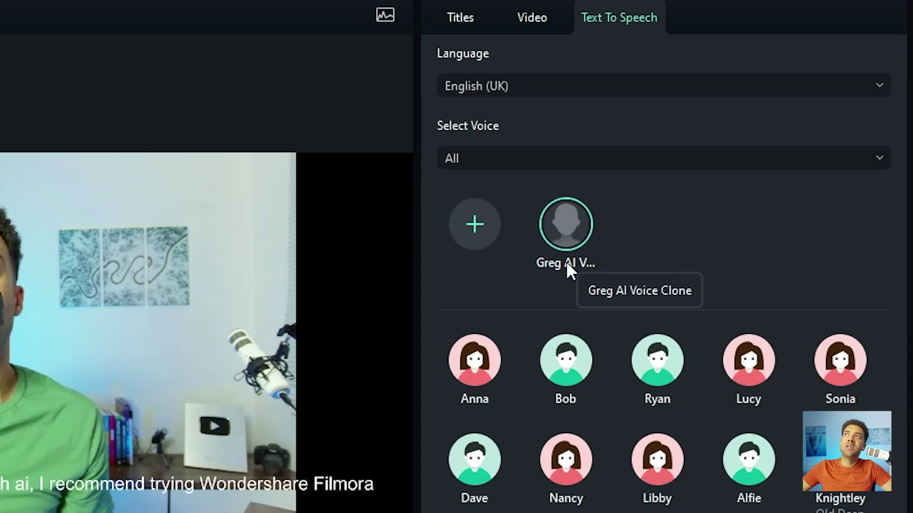
# Preview the cloned voice and generate speech from the title with it, closing the list of voice-text services
pyautogui.moveTo(546, 251)
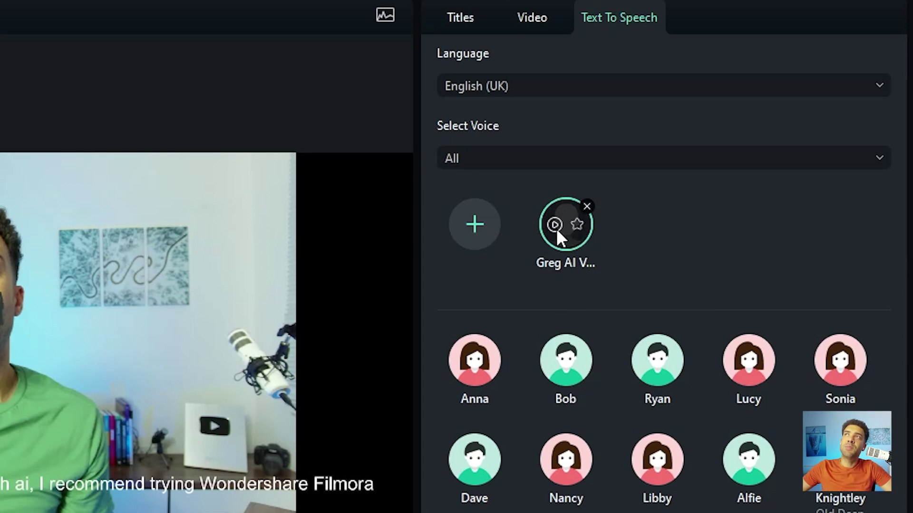
pyautogui.click(554, 227)
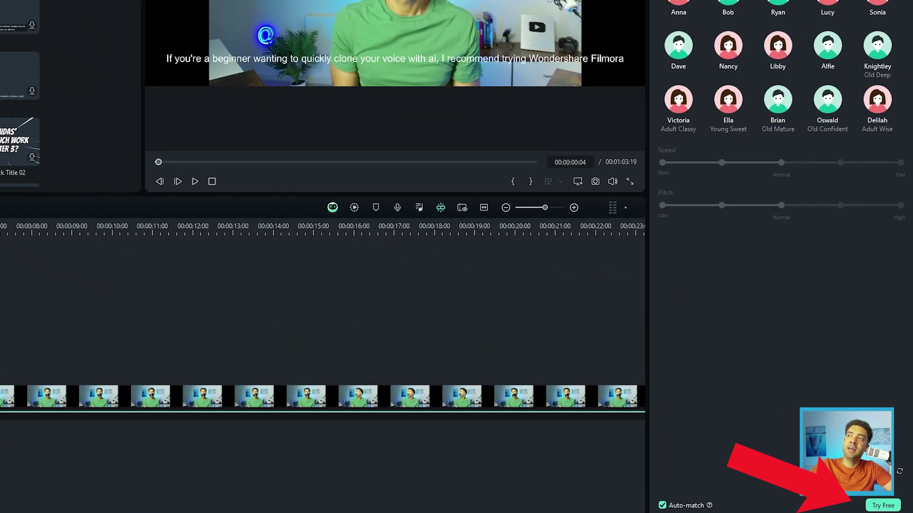
pyautogui.click(879, 505)
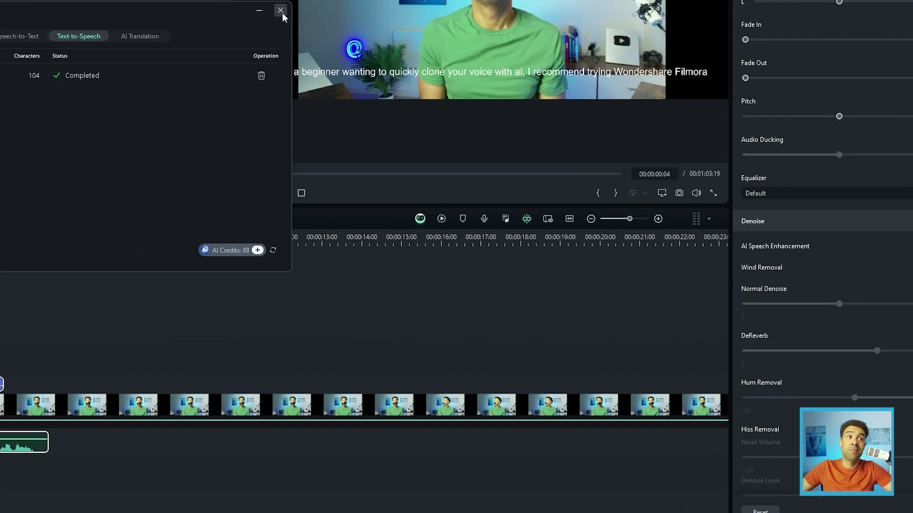
pyautogui.click(281, 10)
pyautogui.click(260, 489)
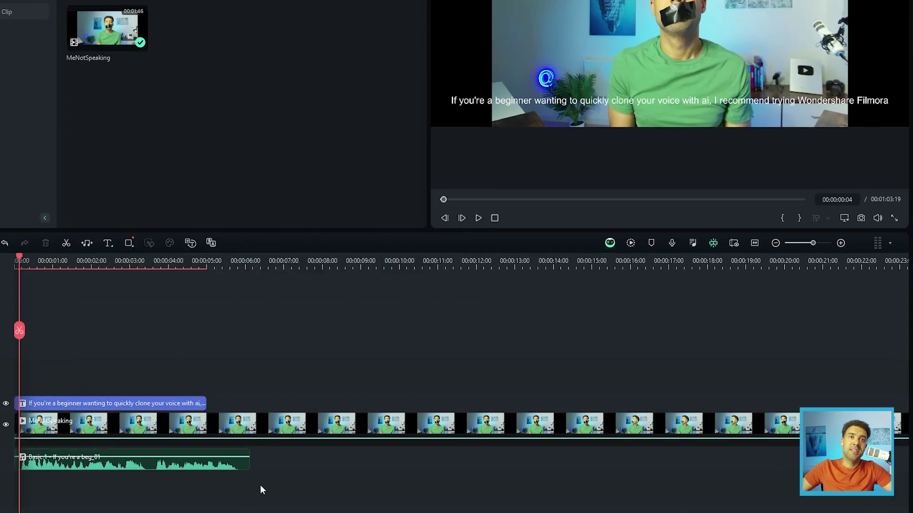
# Align the generated speech clip with the start of the timeline and play it back from the beginning
pyautogui.moveTo(279, 480); pyautogui.dragTo(31, 463)
pyautogui.moveTo(19, 335)
pyautogui.mouseDown()
pyautogui.moveTo(56, 341)
pyautogui.moveTo(11, 338)
pyautogui.mouseUp()
pyautogui.press('space')
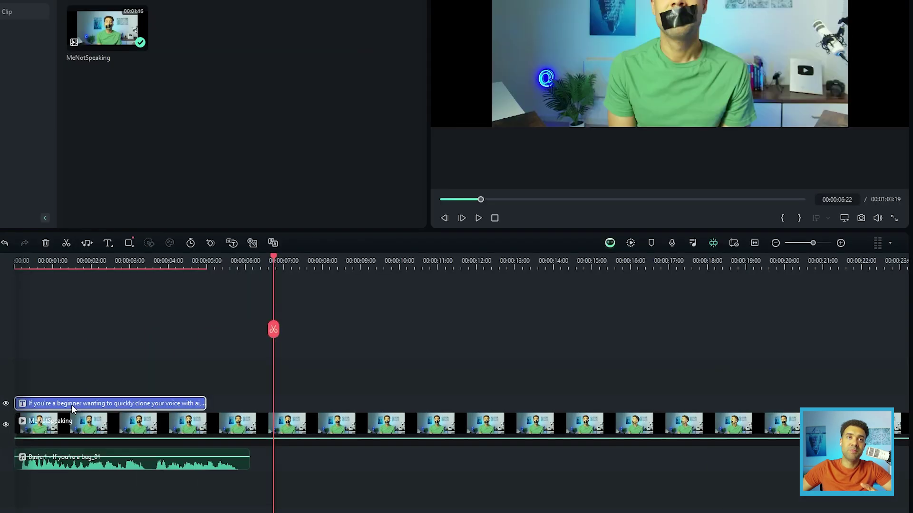
# Move the title past the first voice clip and reword it to "you're able to create 2 ai voice clones completely for free, so there's no risk"
pyautogui.click(94, 416)
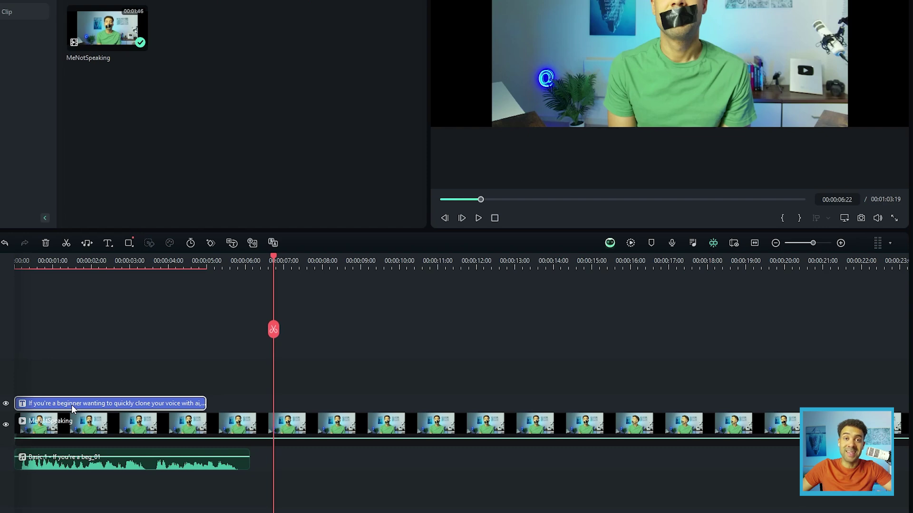
pyautogui.moveTo(73, 407); pyautogui.dragTo(306, 407)
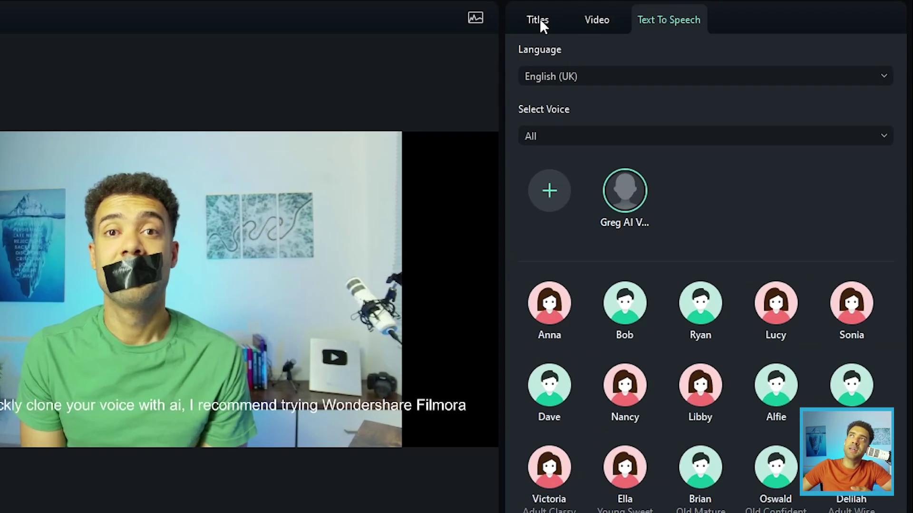
pyautogui.click(540, 19)
pyautogui.click(660, 122)
pyautogui.hotkey('ctrl', 'a')
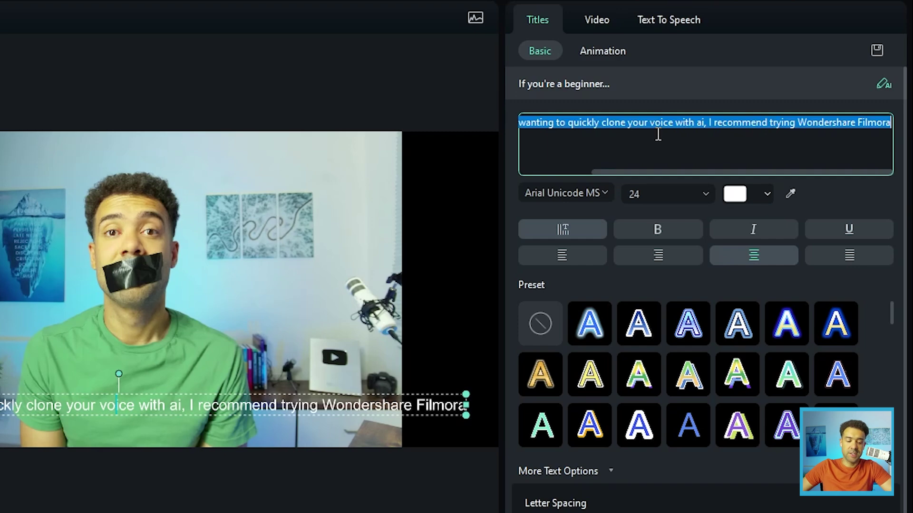
pyautogui.write("you're able to create 2 ai voice clones completely for free, so there's no risk")
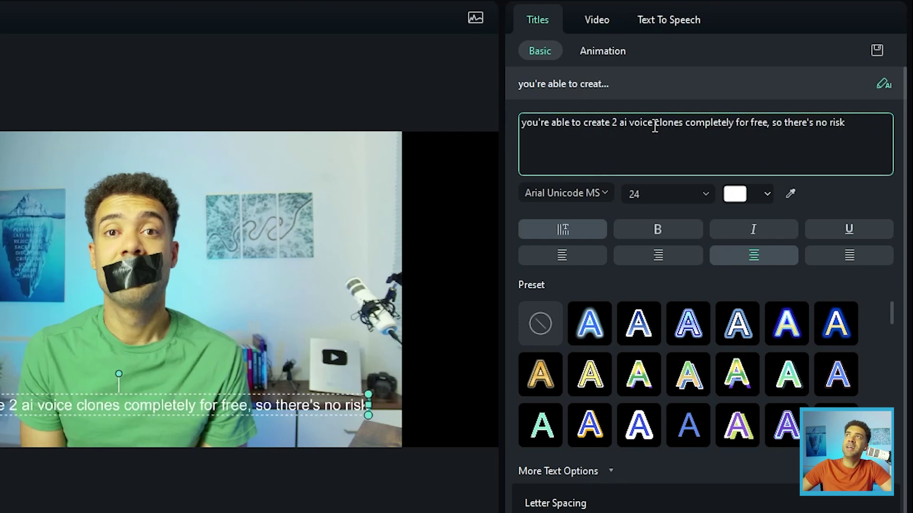
# Generate speech from the reworded title with the cloned voice in English (UK)
pyautogui.click(663, 21)
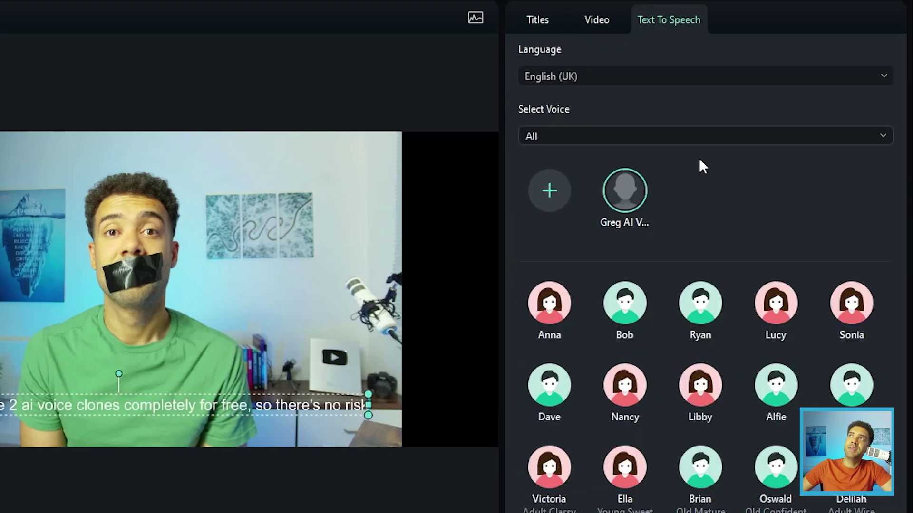
pyautogui.click(856, 505)
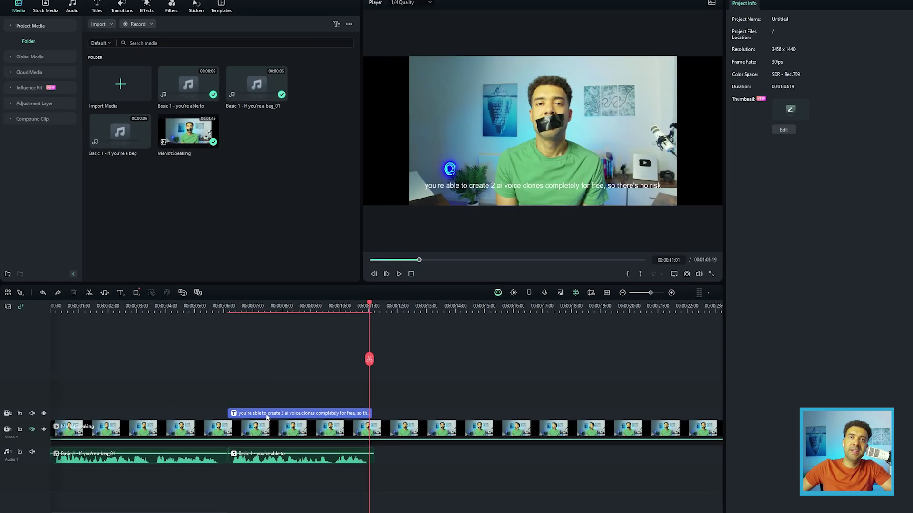
# Move the title along the timeline to just after the second generated voice clip
pyautogui.click(266, 415)
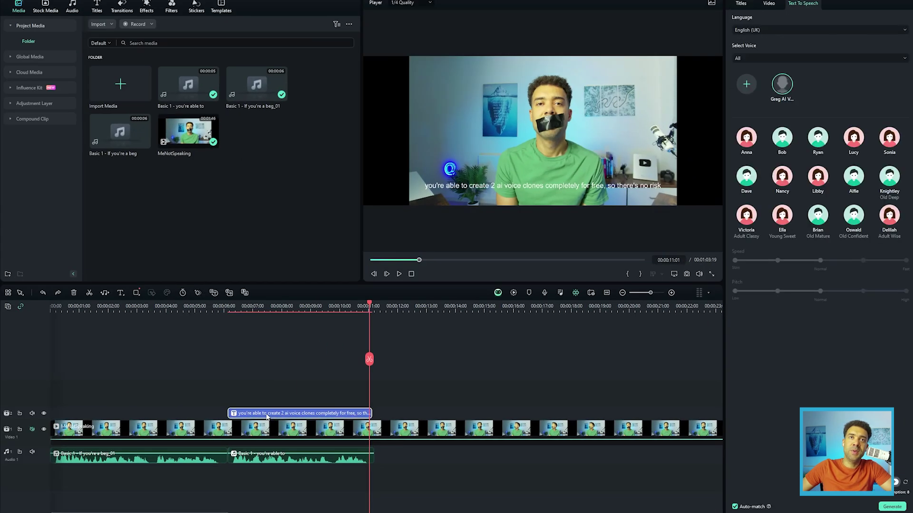
pyautogui.moveTo(260, 417); pyautogui.dragTo(419, 418)
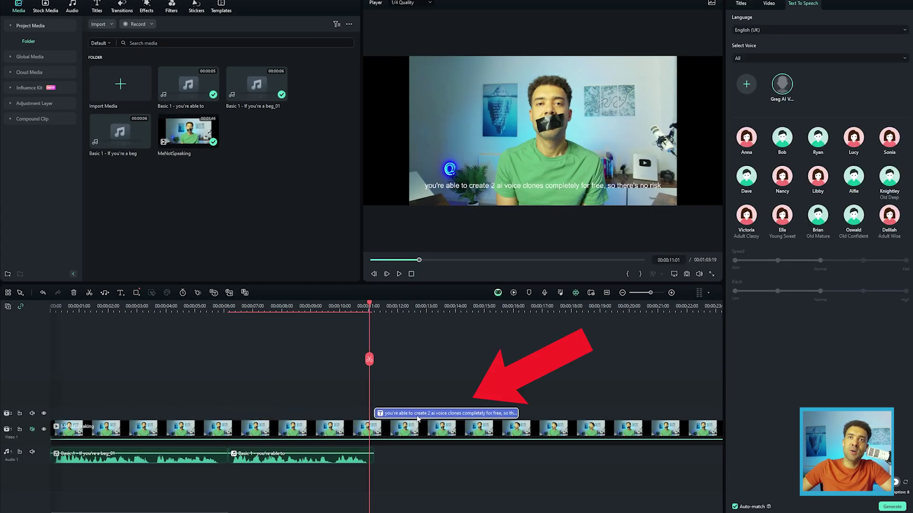
# Set the title's text to "and as it's a software with editing features, you can easily add your cloned voice files straight onto your videos"
pyautogui.click(741, 4)
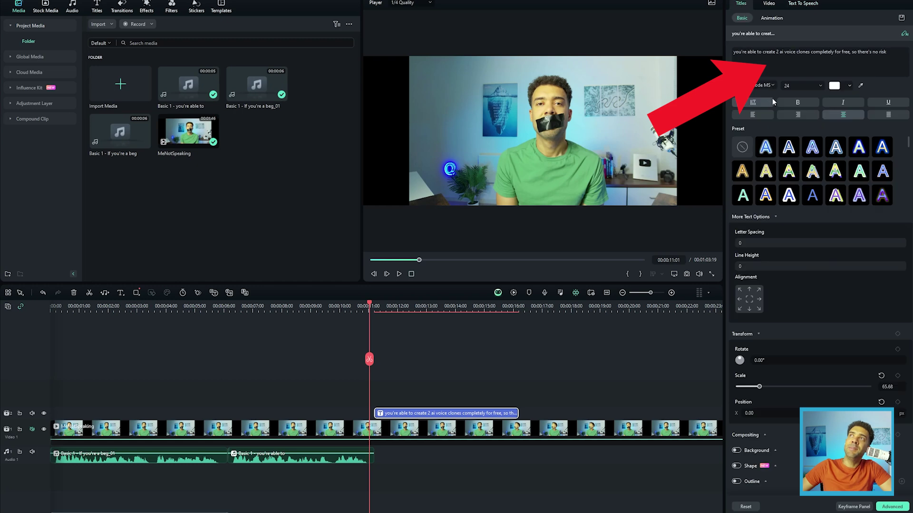
pyautogui.hotkey('ctrl', 'a')
pyautogui.write("and as it's a software with editing features, you can easily add your cloned voice files straight onto your videos")
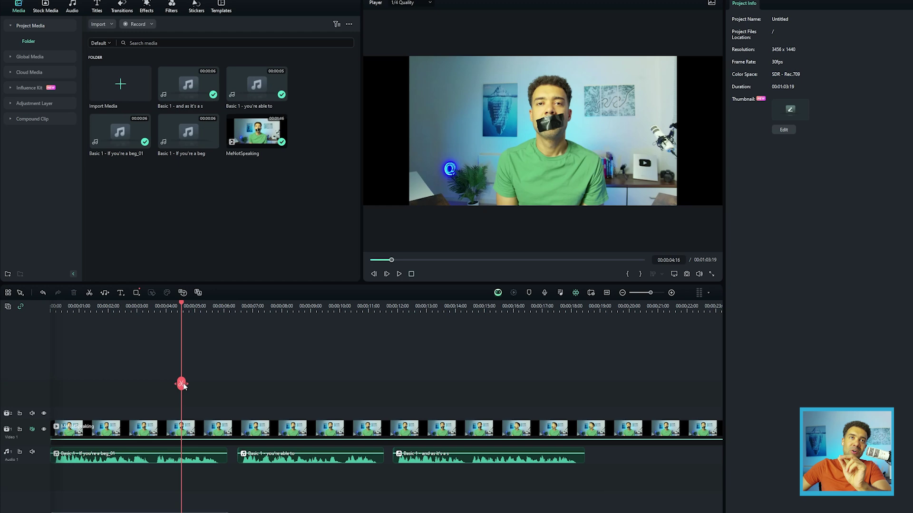
# Transcribe the three selected voice clips with Speech-to-Text, choosing Titles as the output on the timeline
pyautogui.moveTo(181, 384); pyautogui.dragTo(490, 385)
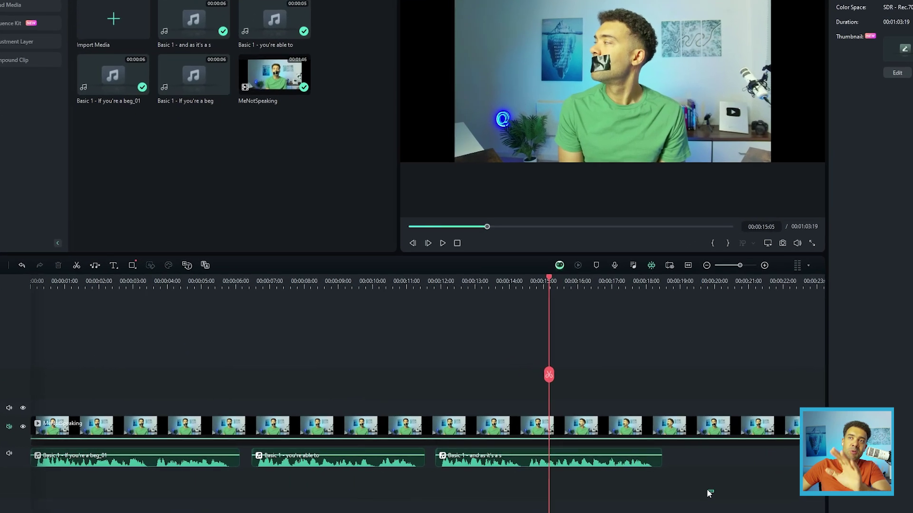
pyautogui.moveTo(626, 487); pyautogui.dragTo(41, 461)
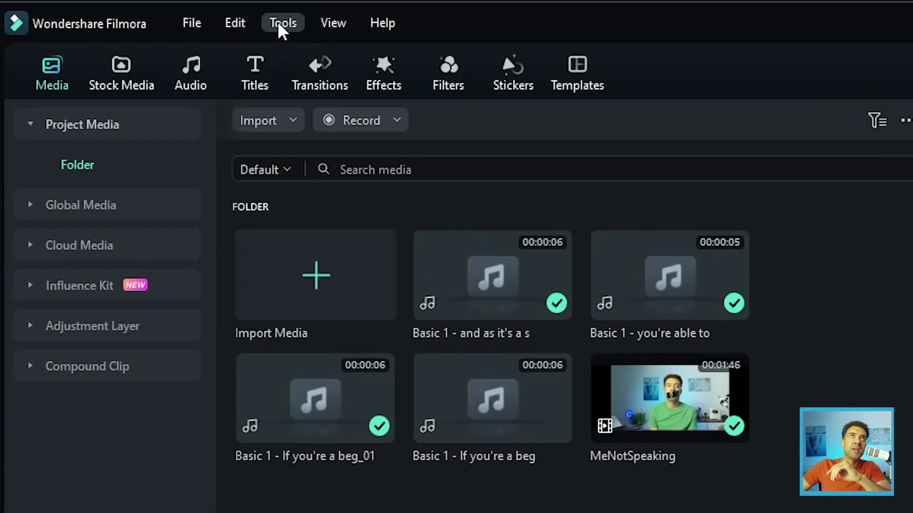
pyautogui.click(277, 24)
pyautogui.moveTo(311, 119)
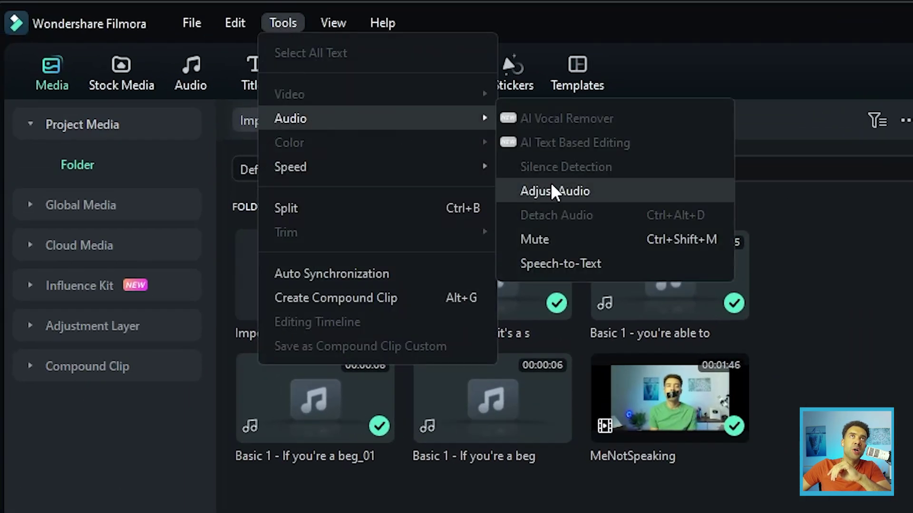
pyautogui.click(623, 262)
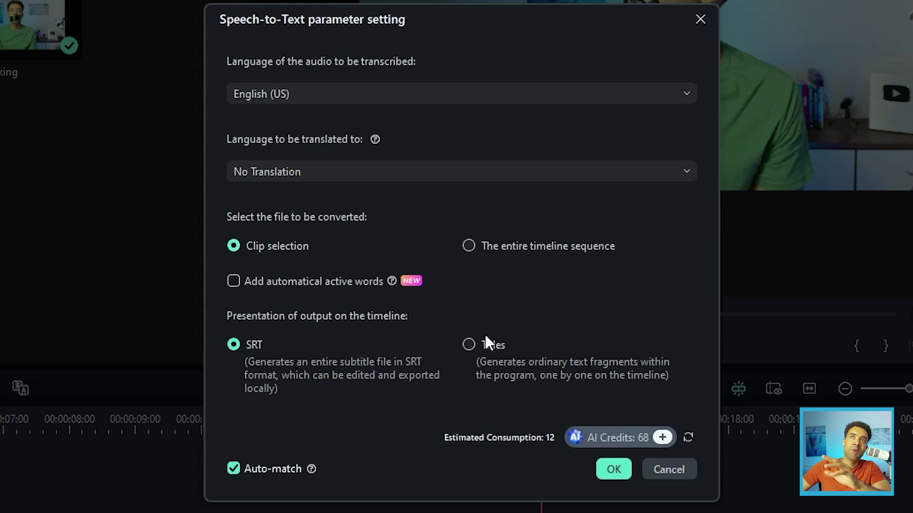
pyautogui.click(469, 344)
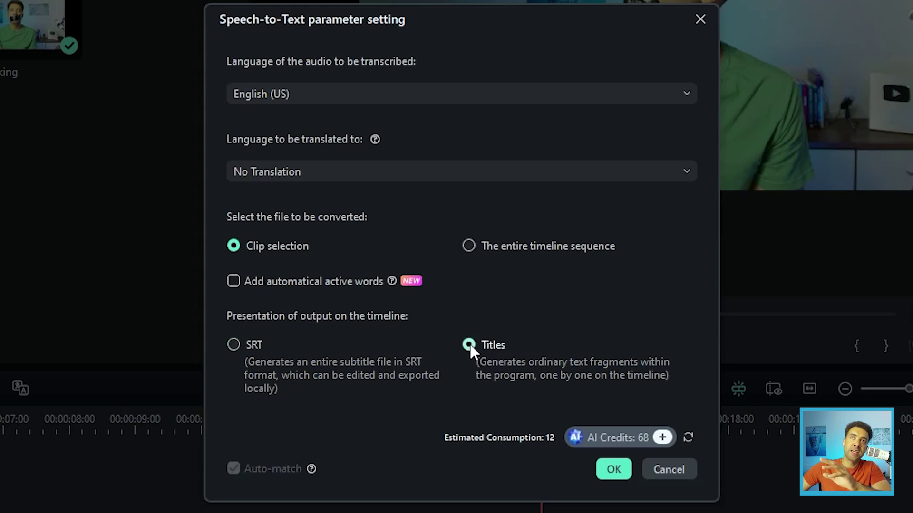
pyautogui.click(614, 469)
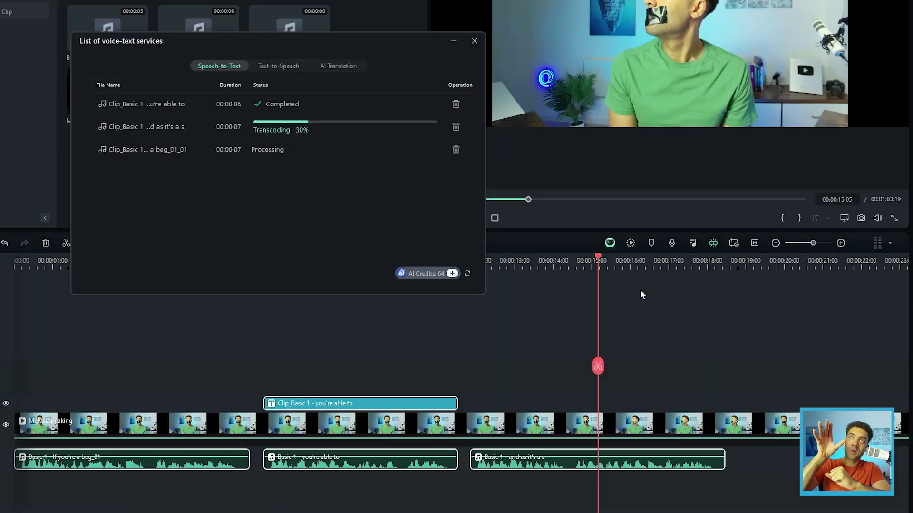
# Select all eight generated caption titles, preview one over the second voice clip, and open their shared text settings
pyautogui.click(474, 41)
pyautogui.moveTo(755, 394); pyautogui.dragTo(43, 402)
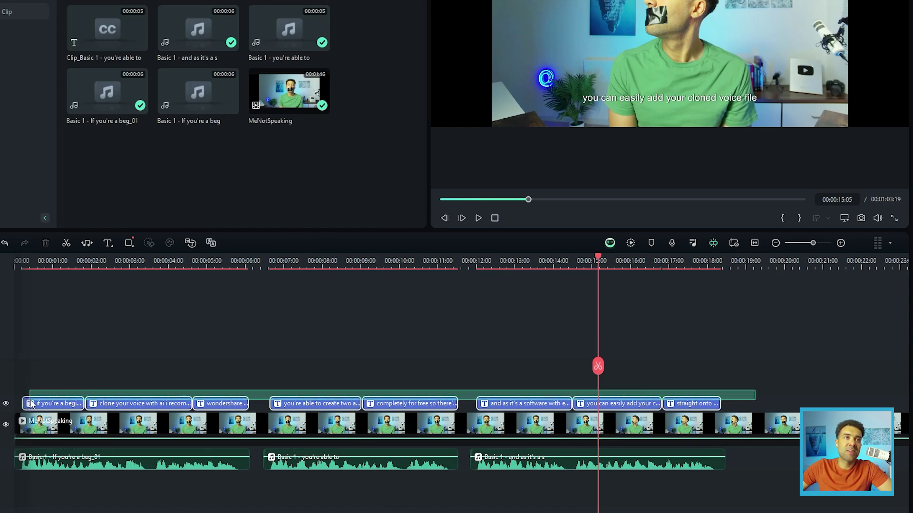
pyautogui.moveTo(600, 367); pyautogui.dragTo(321, 367)
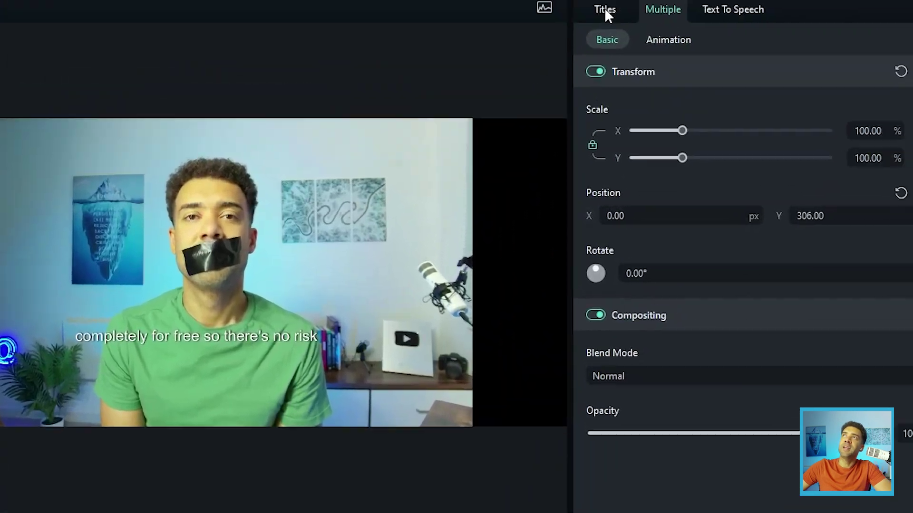
pyautogui.click(582, 20)
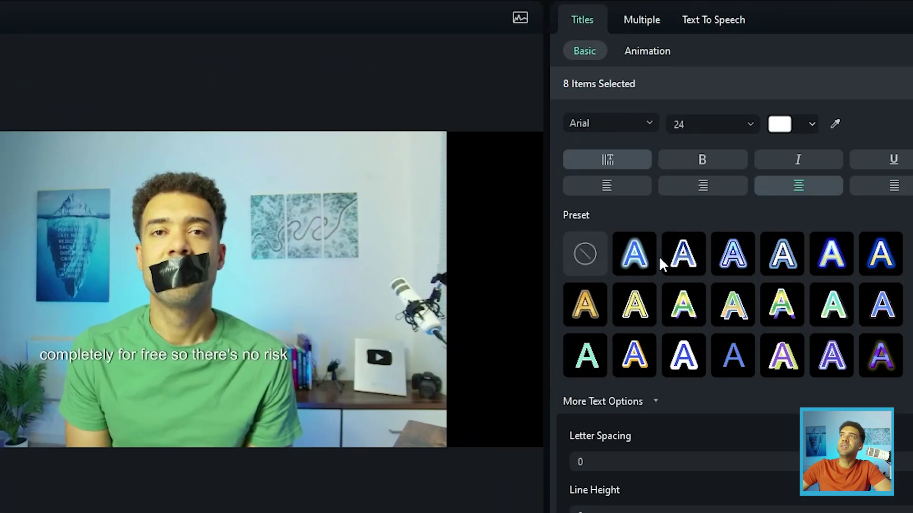
# Try several blue text style presets on the selected caption titles
pyautogui.click(683, 260)
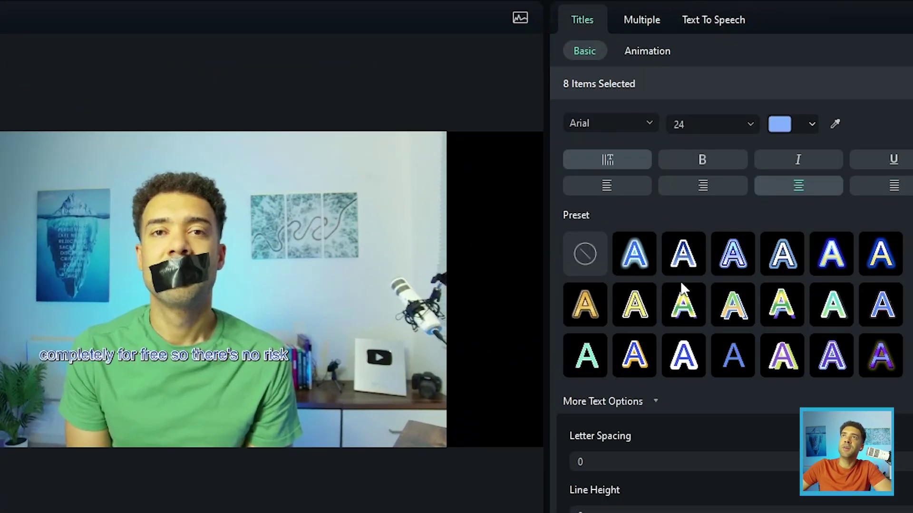
pyautogui.click(683, 358)
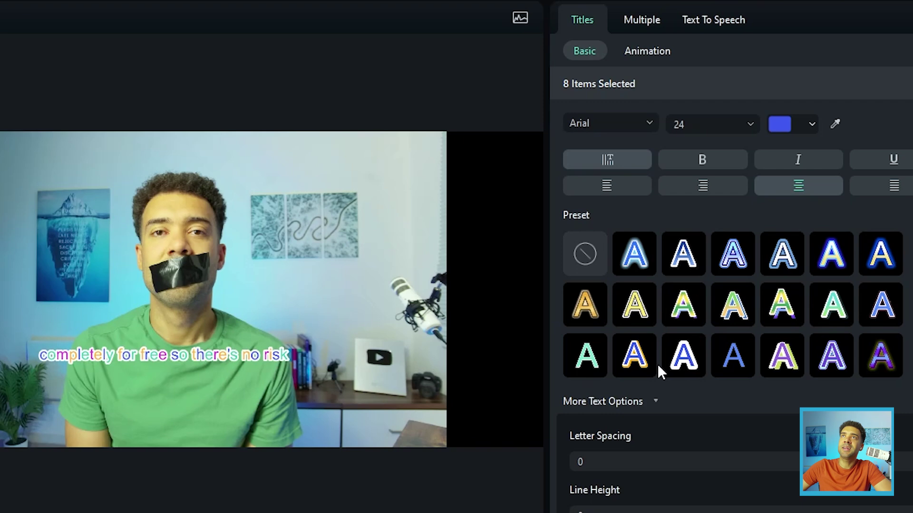
pyautogui.click(637, 264)
# Apply the preset with white letters and a thick black outline to all eight caption titles
pyautogui.scroll(-1, 736, 333)
pyautogui.scroll(-3, 732, 309)
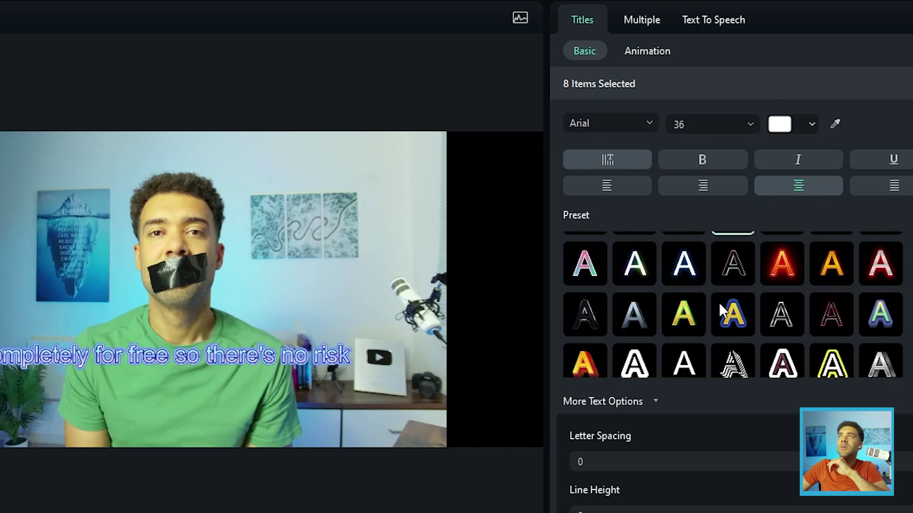
pyautogui.click(626, 278)
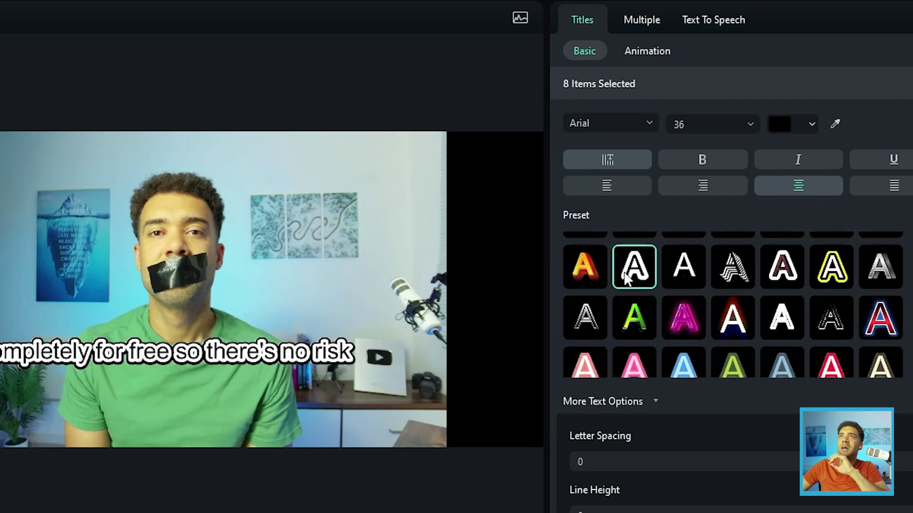
# Look through the caption titles' font sizes and choose the Zoom in 1 entry animation for them
pyautogui.click(749, 122)
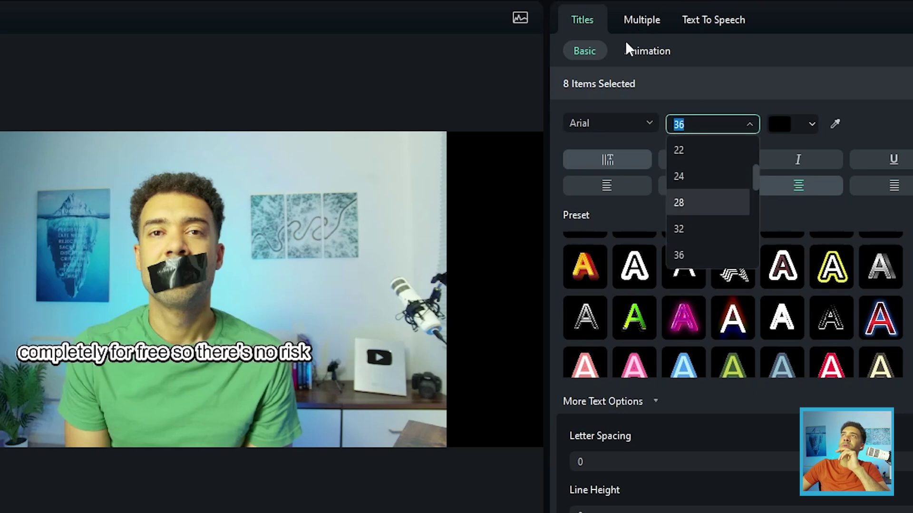
pyautogui.click(639, 52)
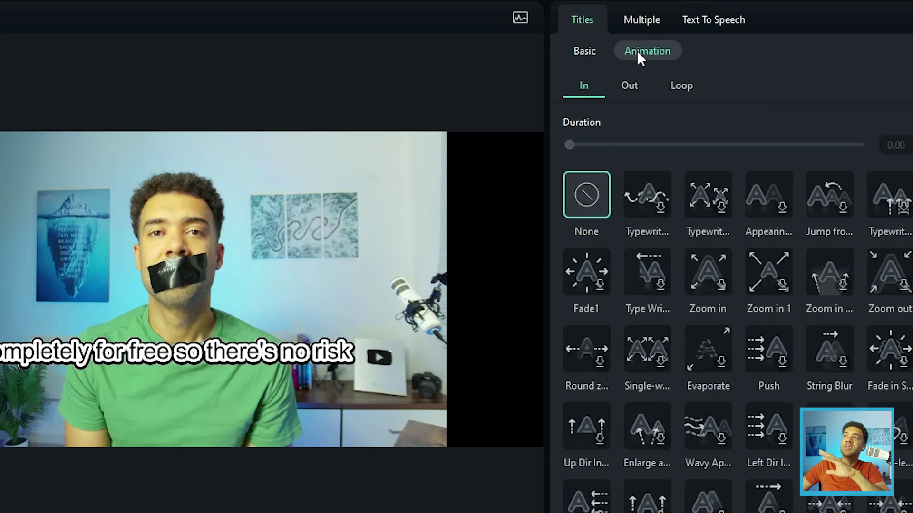
pyautogui.click(769, 267)
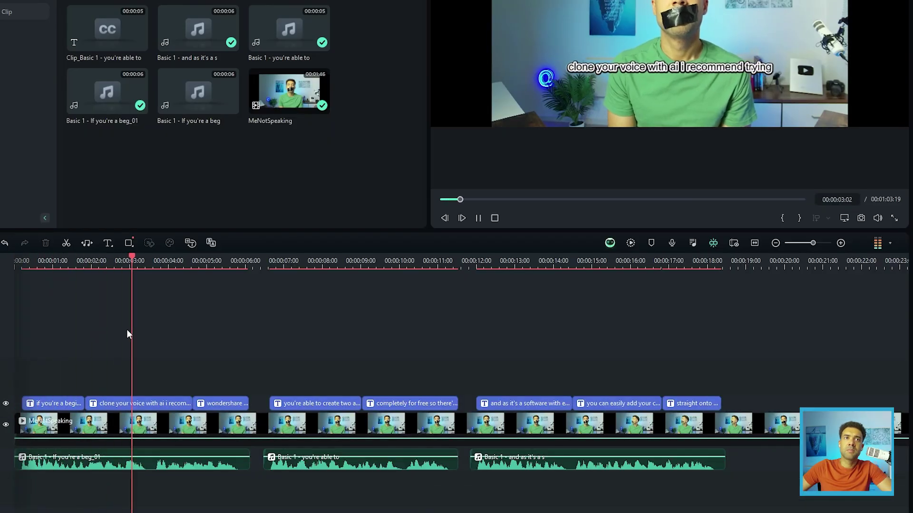
# Stop the caption playback and return the playhead to the start of the timeline
pyautogui.press('space')
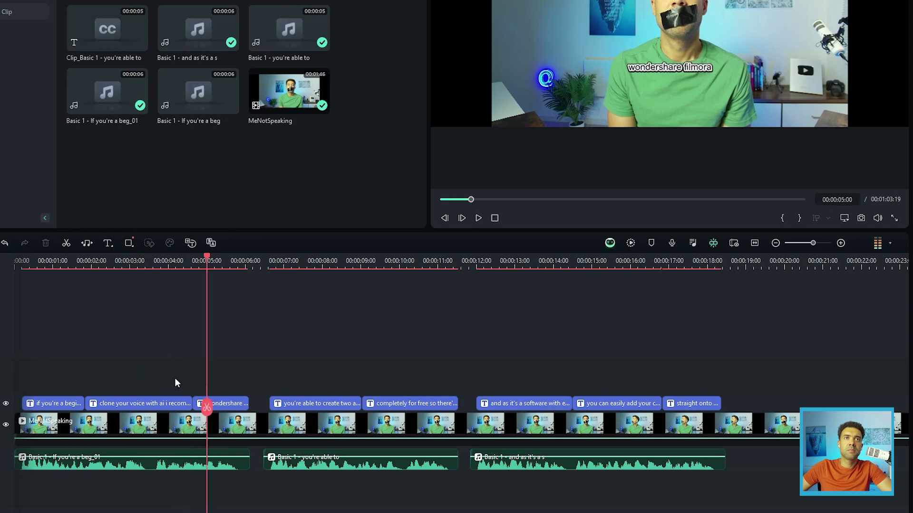
pyautogui.press('Home')
# Apply the Big Room voice filter to the first voice clip and bring up its voice character effects
pyautogui.doubleClick(145, 465)
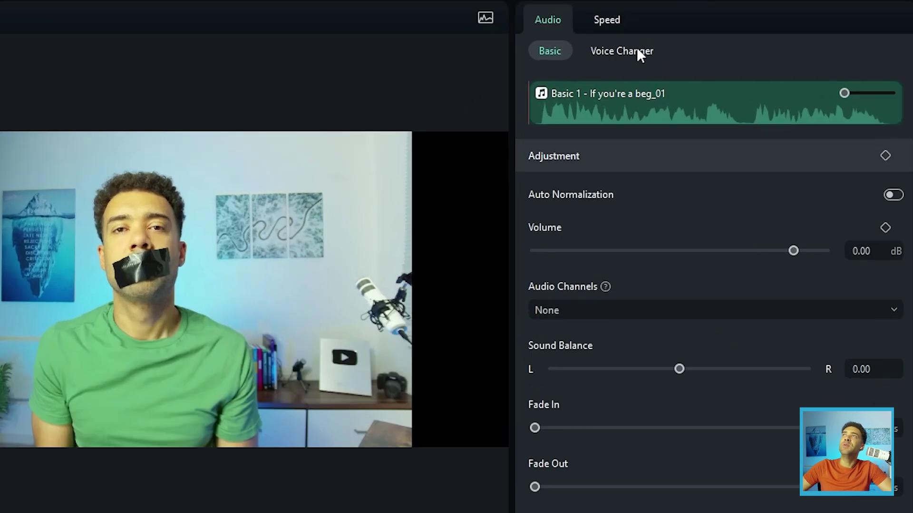
pyautogui.click(632, 51)
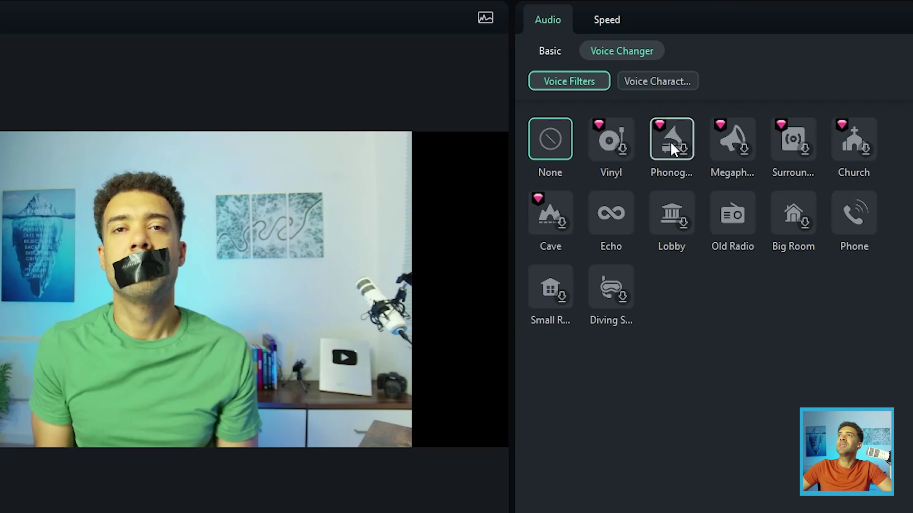
pyautogui.click(785, 219)
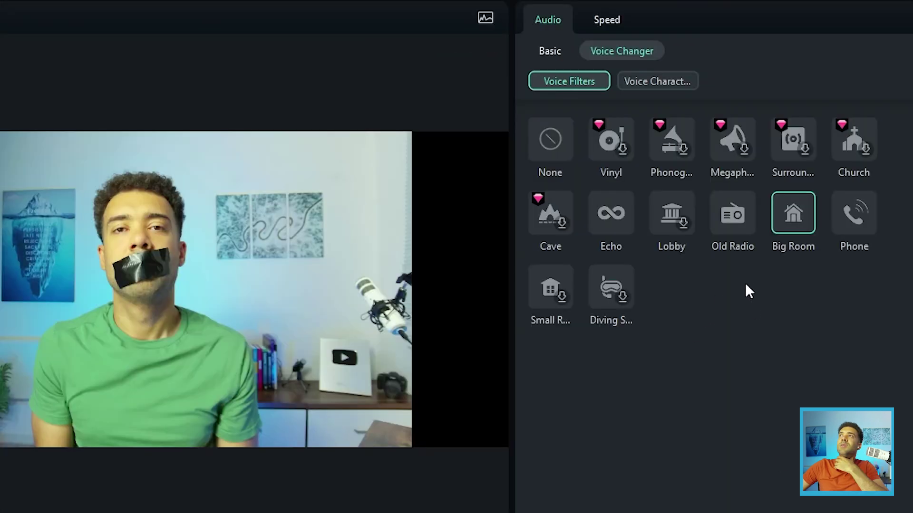
pyautogui.click(656, 80)
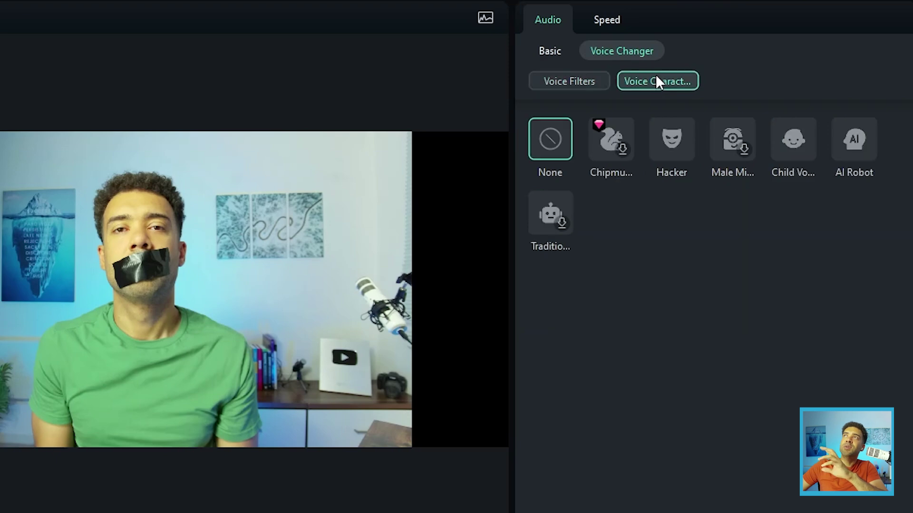